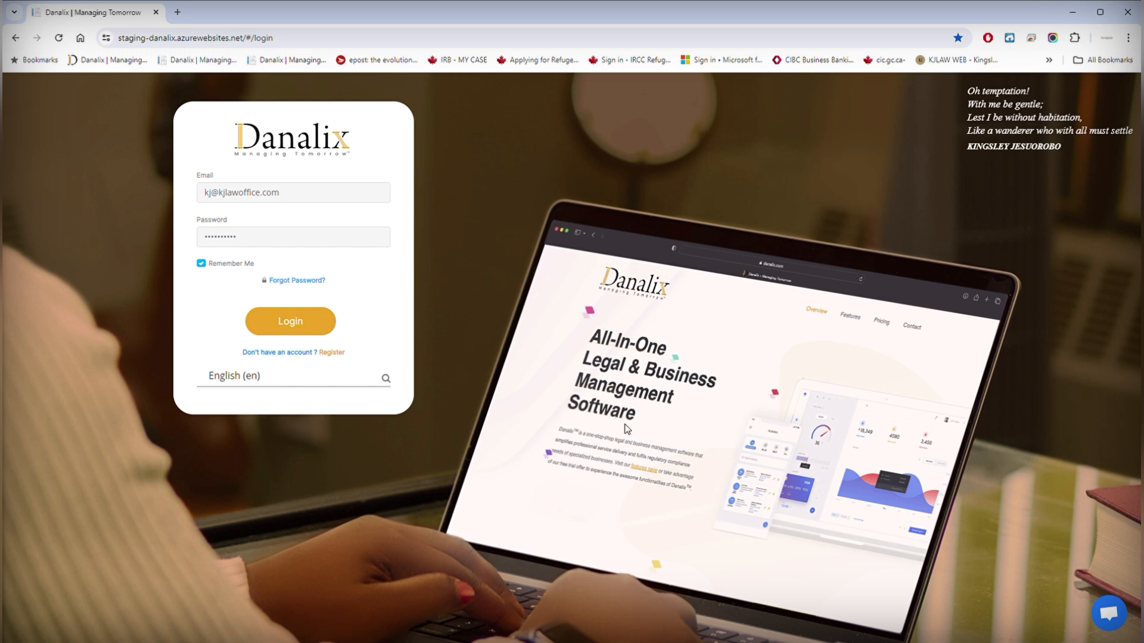
# Step: Log in to Danalix with the saved email and password to reach the dashboard
pyautogui.click(302, 329)
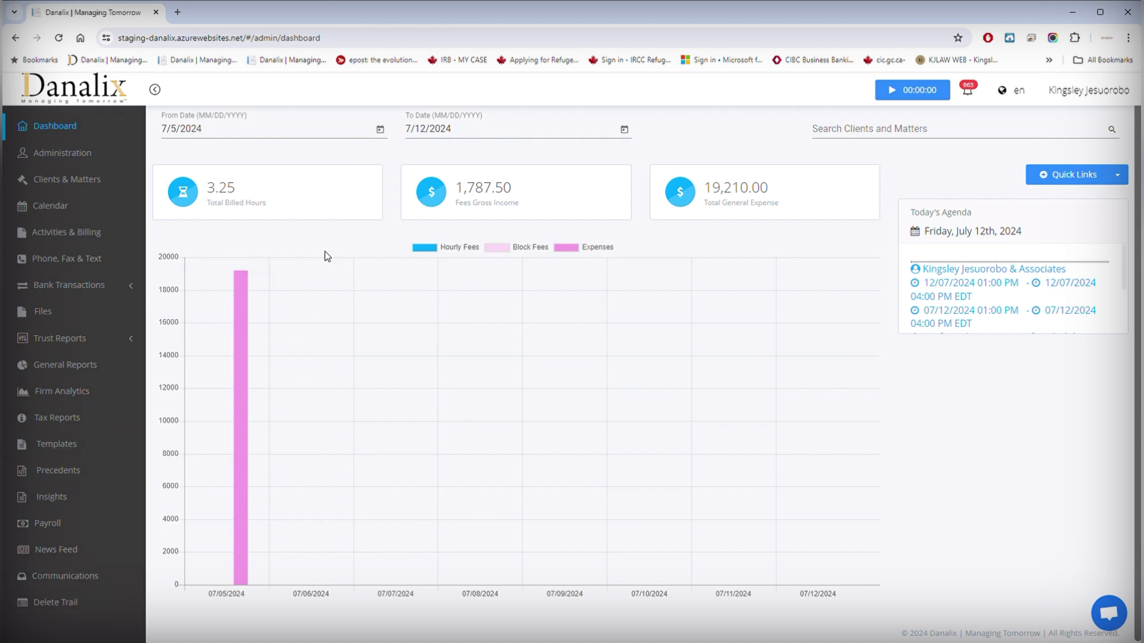
# Step: Go to Administration > Settings > Communications to view the linked Gmail account
pyautogui.click(64, 154)
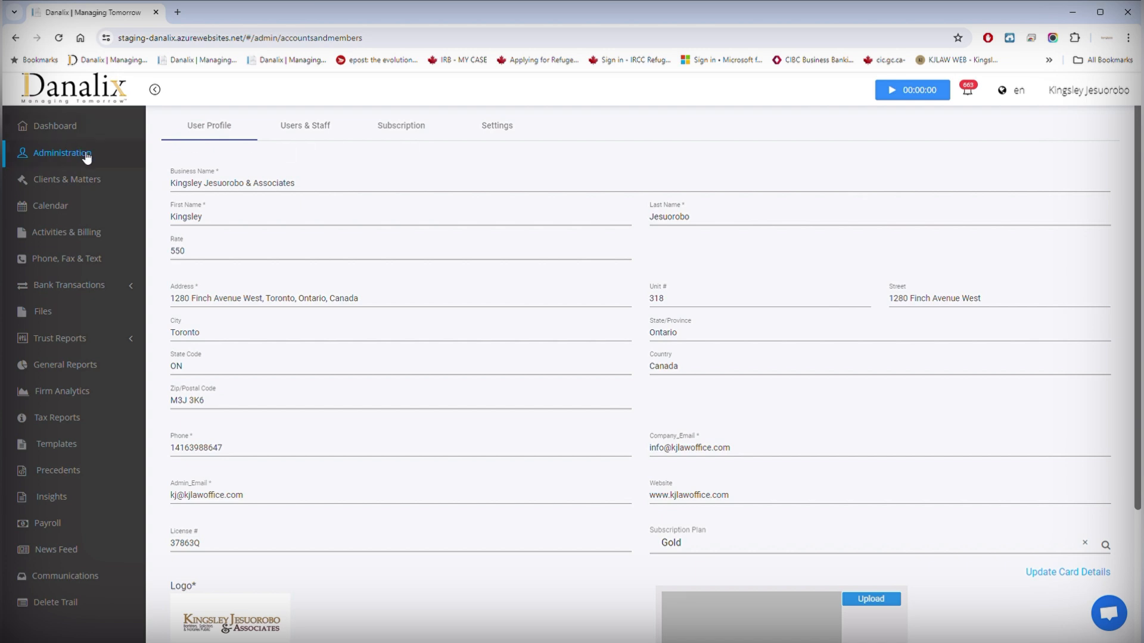
pyautogui.click(495, 128)
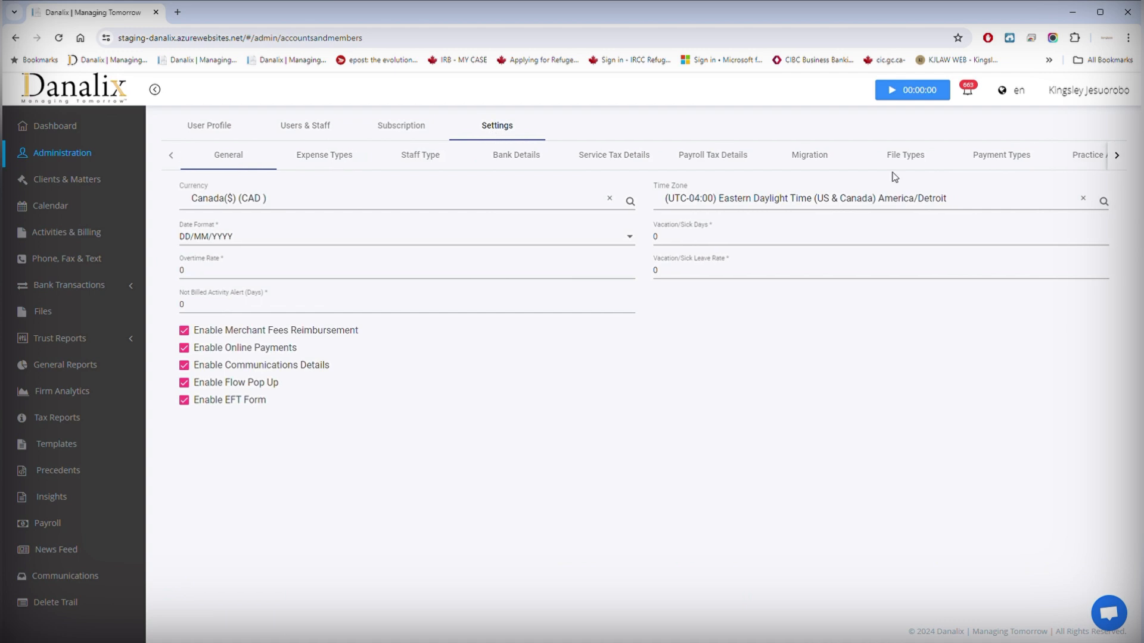
pyautogui.click(1116, 155)
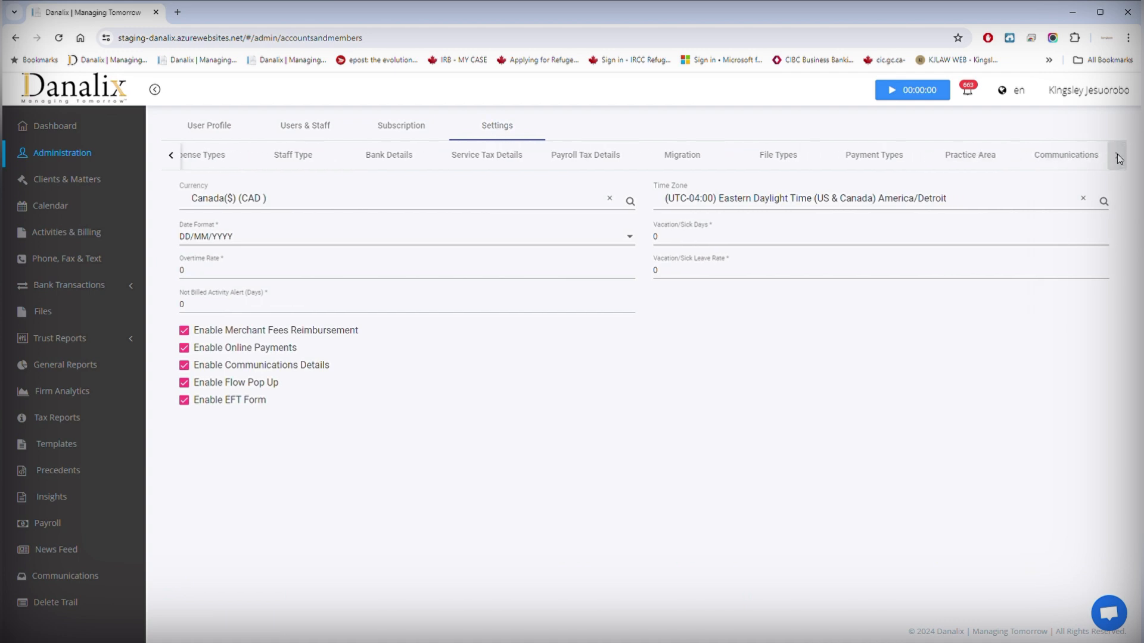
pyautogui.click(1055, 158)
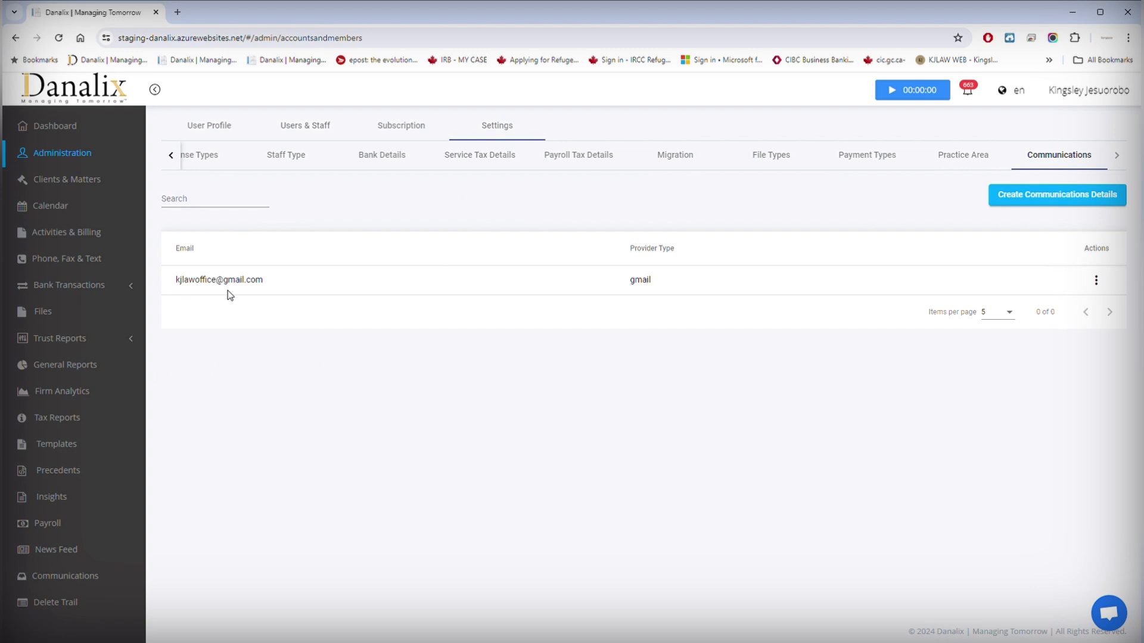
# Step: Delete the existing Gmail account record and start a new Add Communication Details form
pyautogui.click(1096, 280)
pyautogui.click(1083, 339)
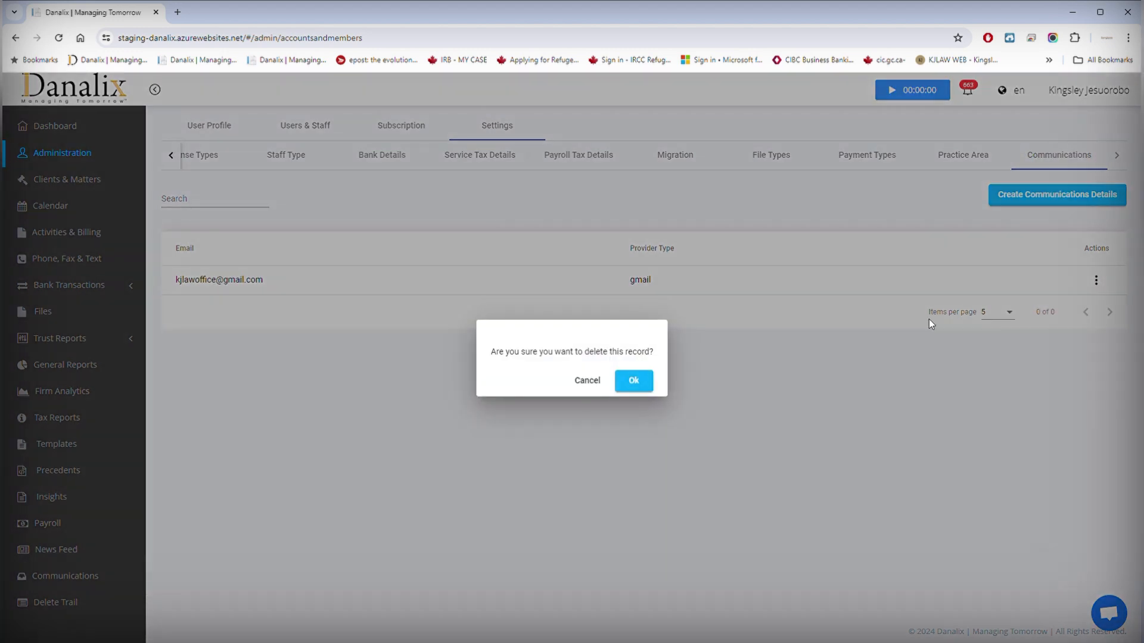
pyautogui.click(653, 383)
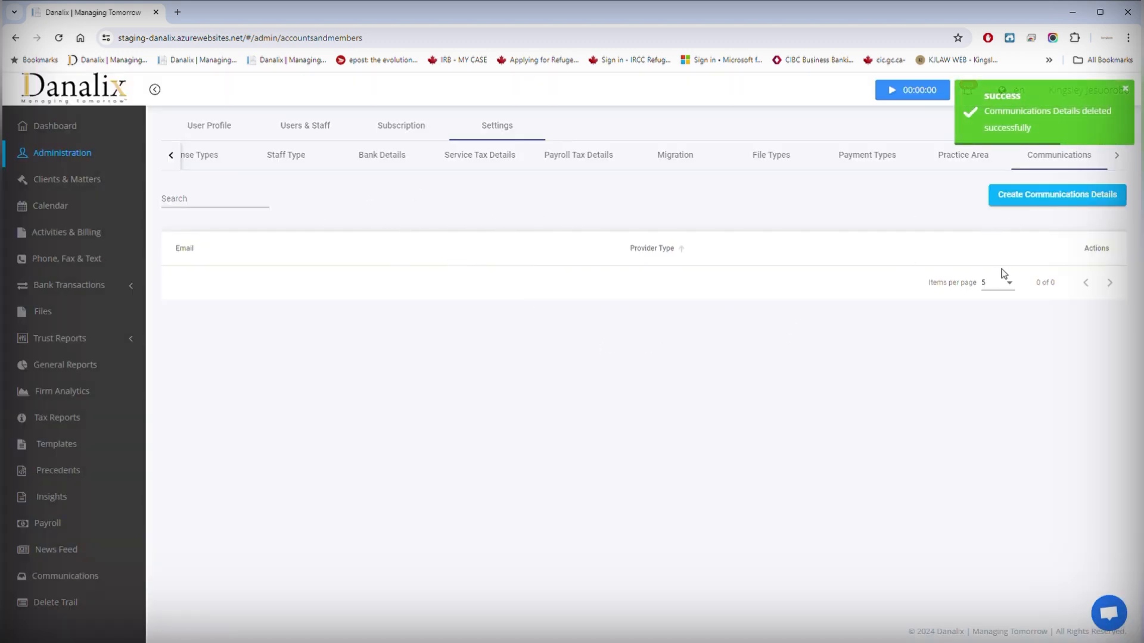
pyautogui.click(1058, 195)
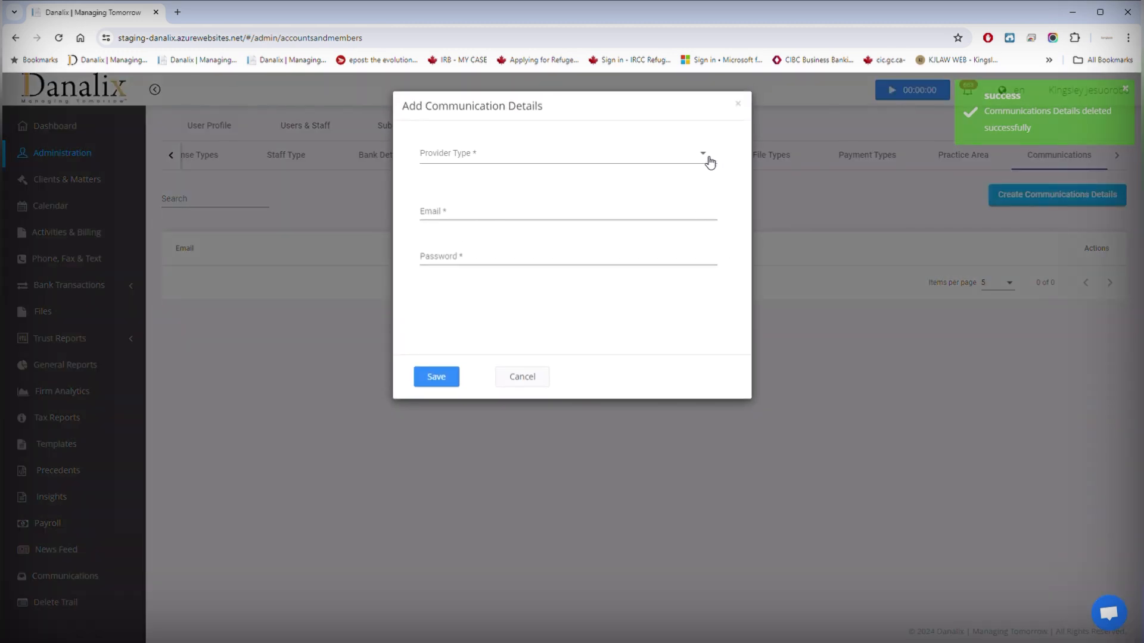
# Step: Add the firm's Gmail address as a communication email with provider gmail and save it
pyautogui.click(707, 158)
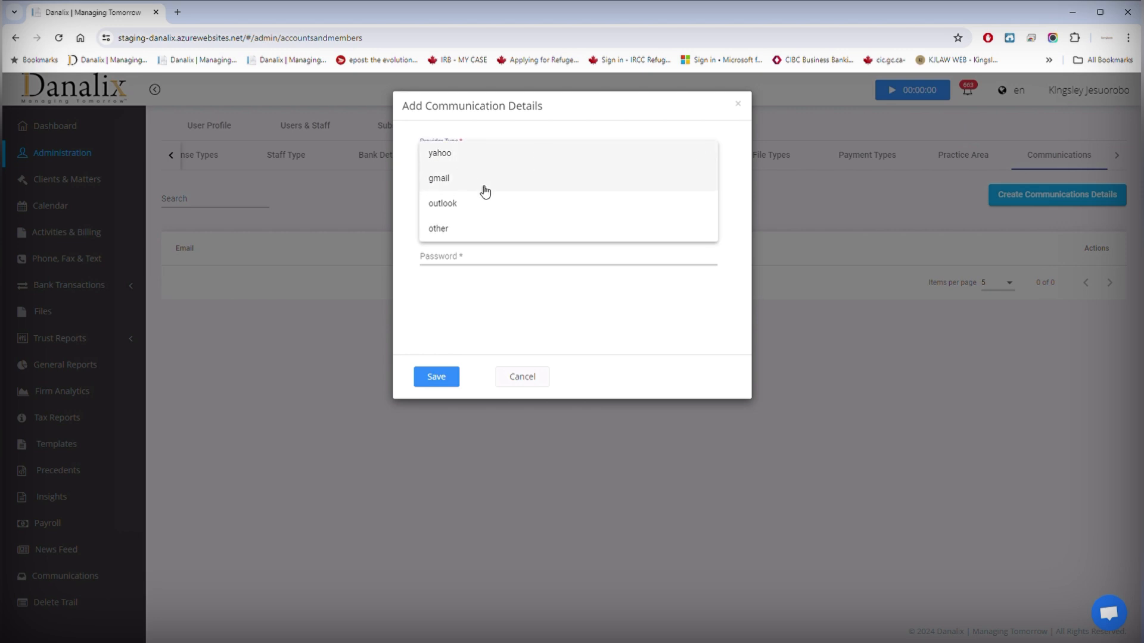
pyautogui.click(441, 179)
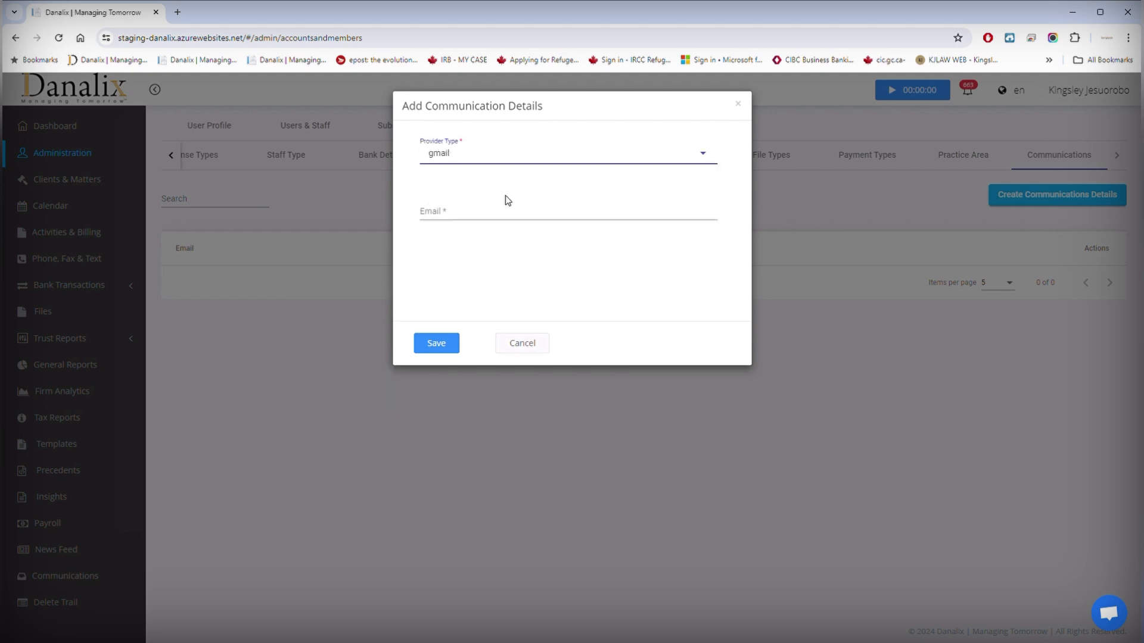
pyautogui.click(416, 217)
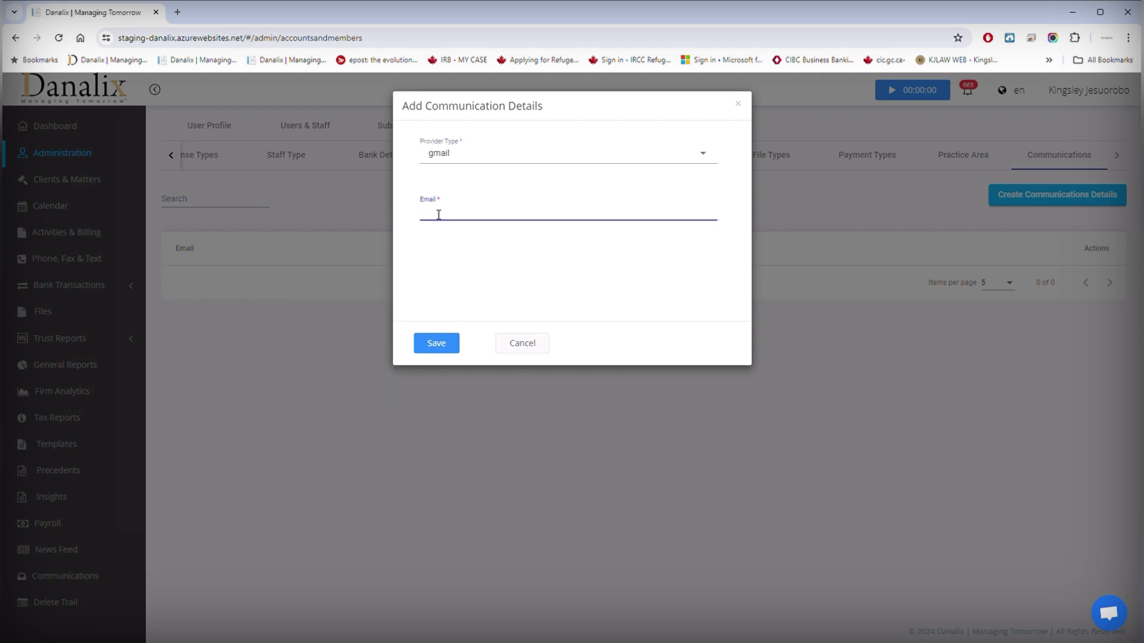
pyautogui.click(448, 344)
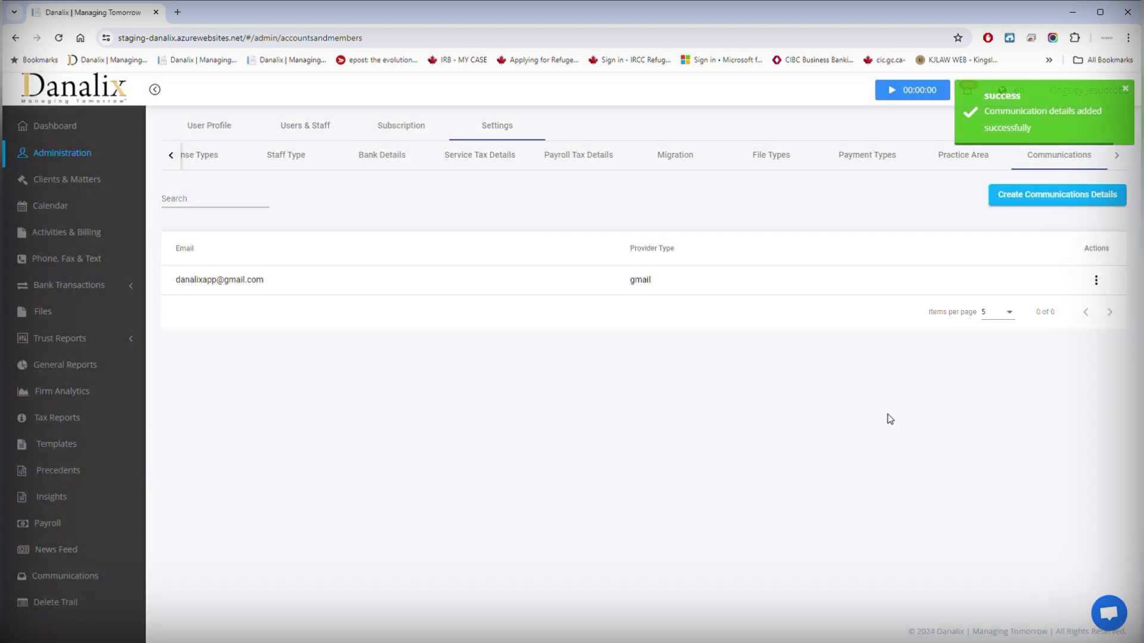
pyautogui.click(1096, 280)
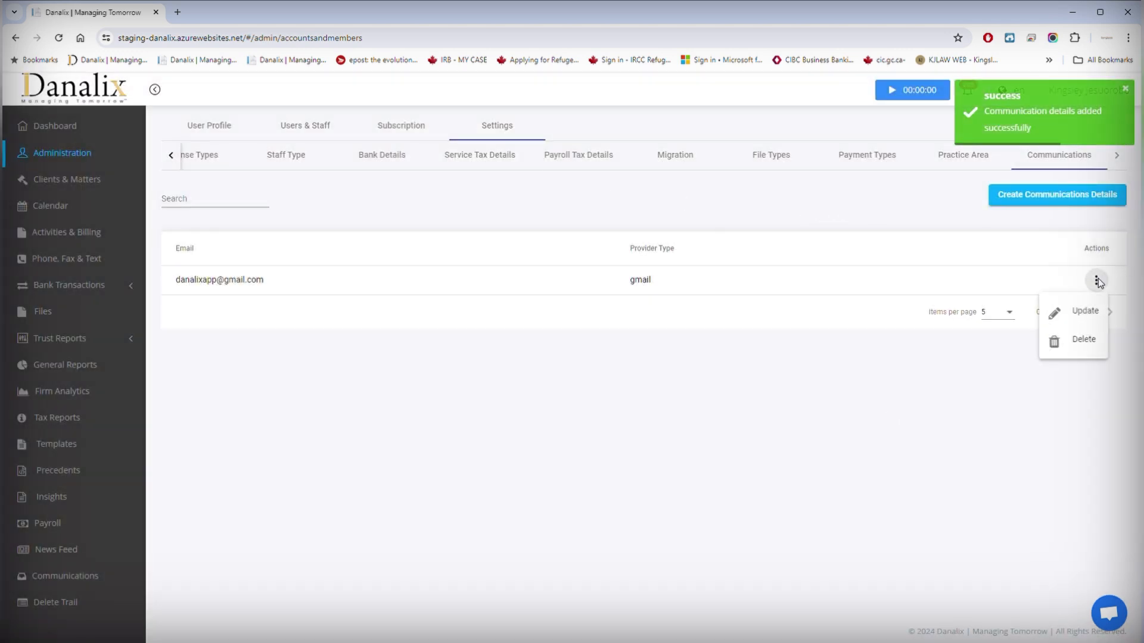
pyautogui.click(1080, 315)
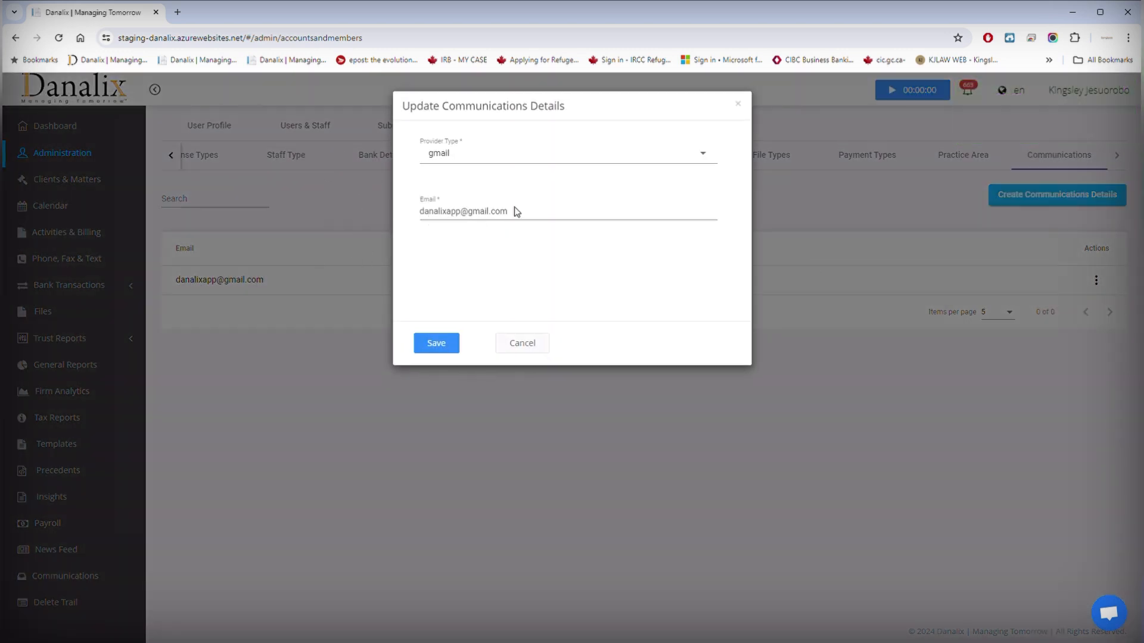
pyautogui.click(526, 348)
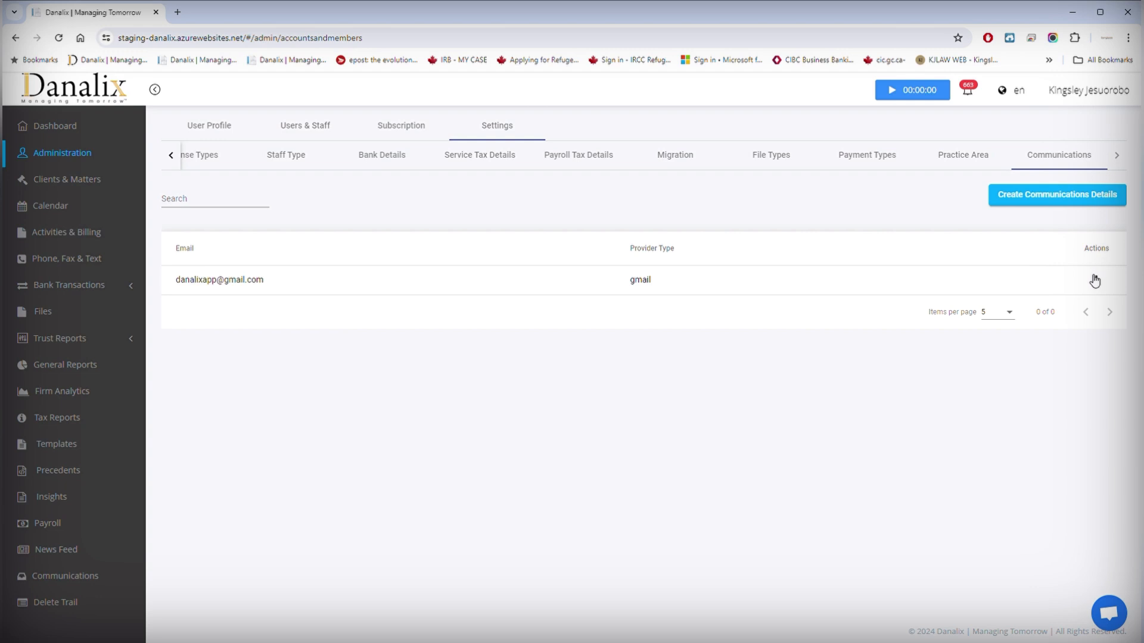
# Step: In the Communications inbox, select the linked Gmail account to begin Google sign-in
pyautogui.click(70, 581)
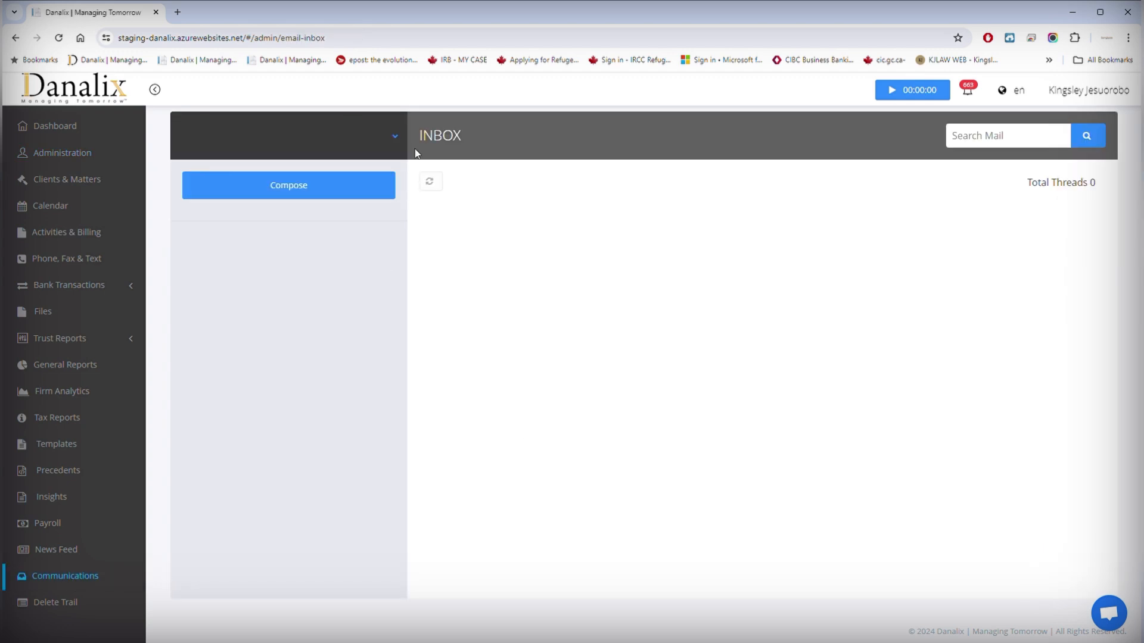
pyautogui.click(395, 136)
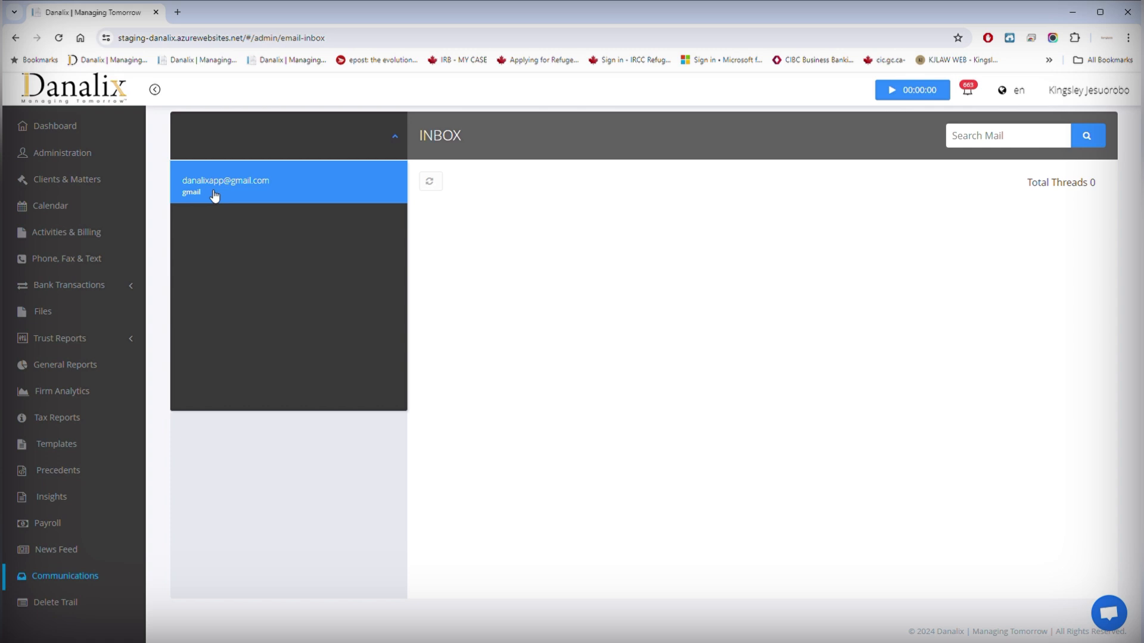
pyautogui.click(249, 192)
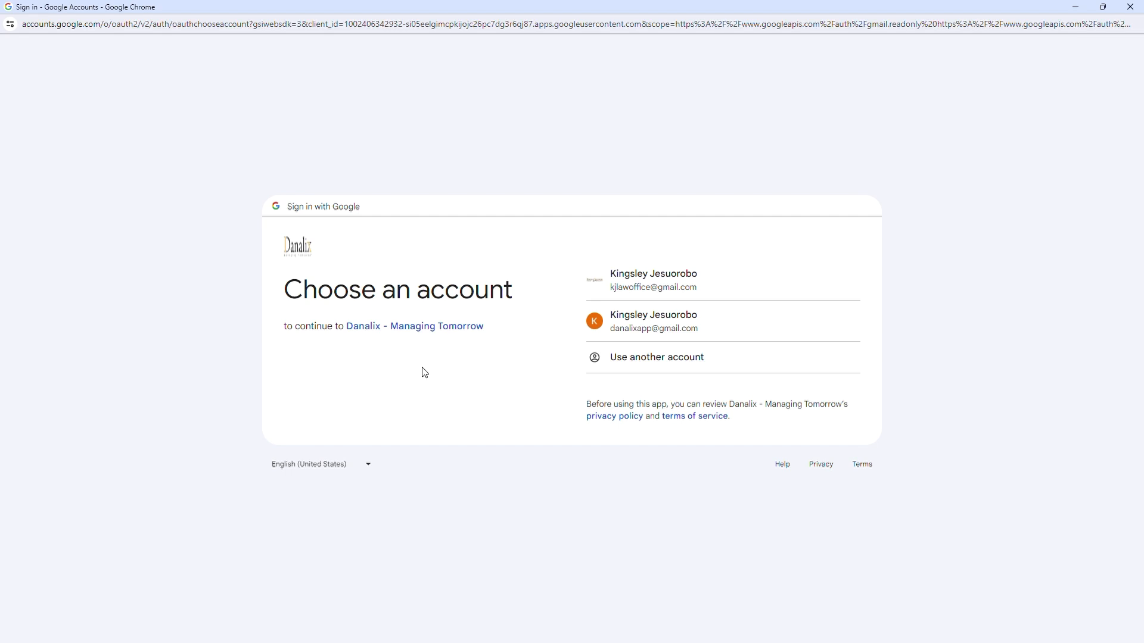
# Step: Authorize Danalix past Google's warning, granting all requested Gmail permissions
pyautogui.click(652, 340)
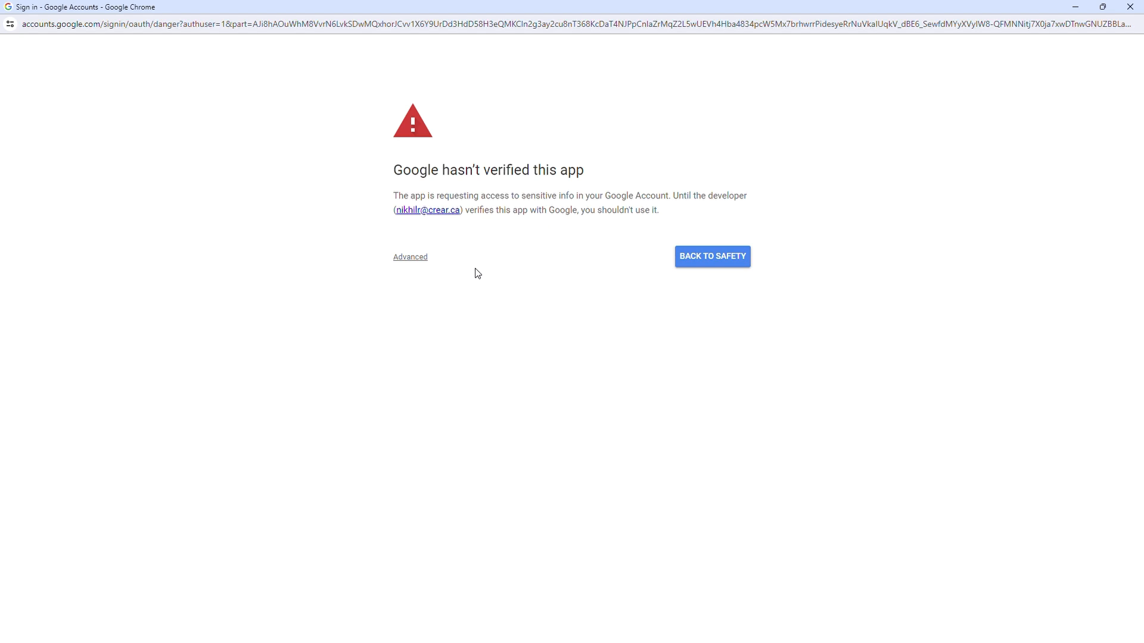
pyautogui.click(419, 262)
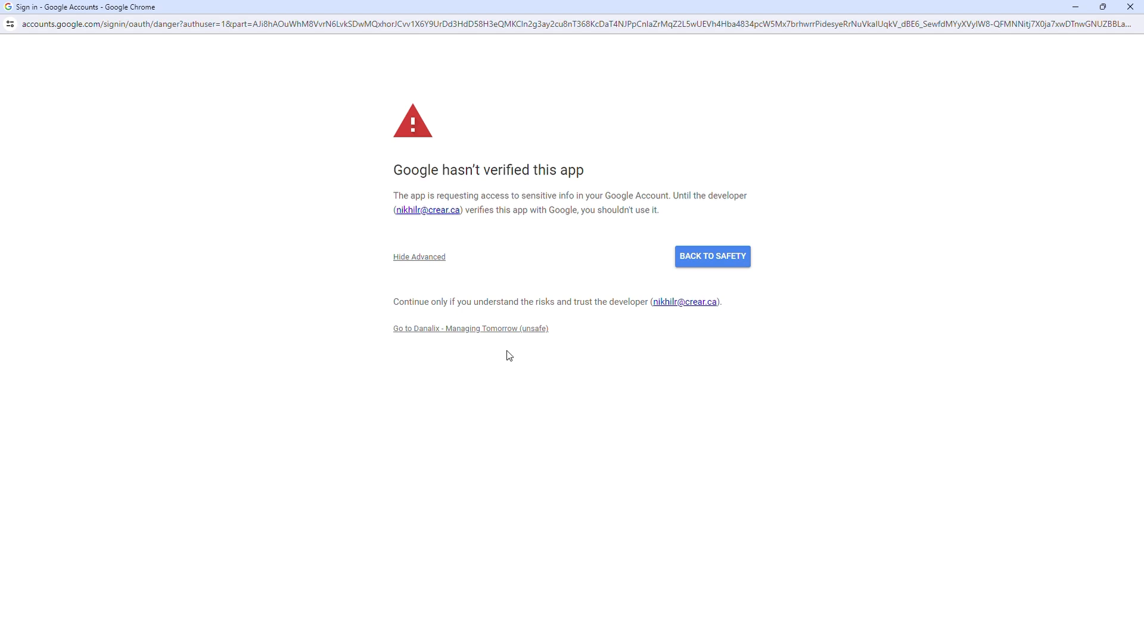
pyautogui.click(432, 333)
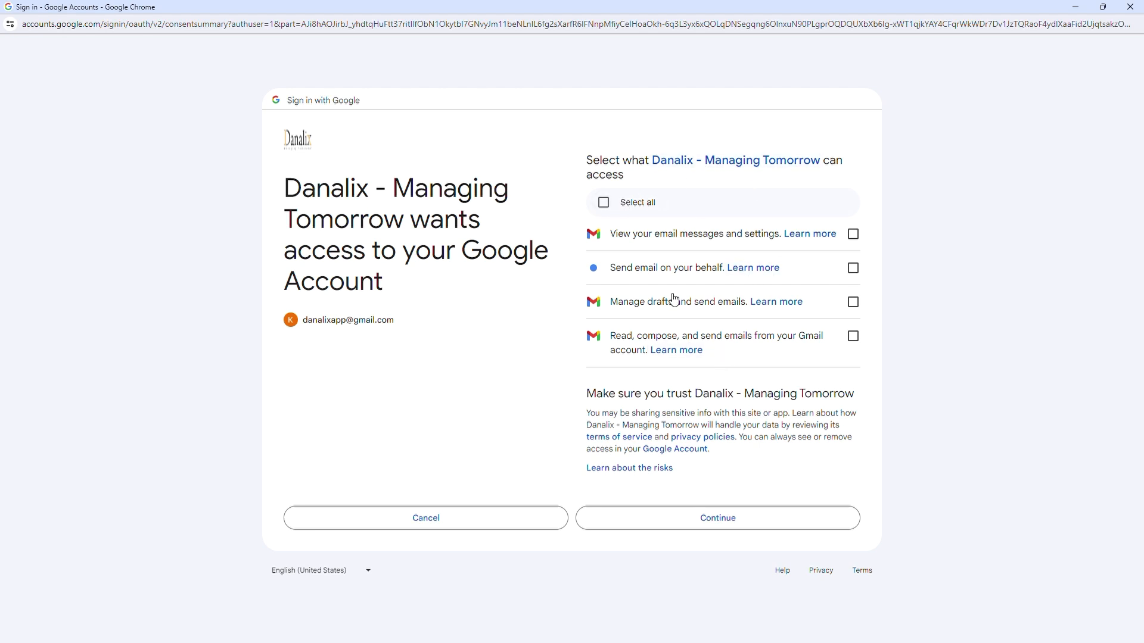
pyautogui.click(604, 203)
pyautogui.click(735, 520)
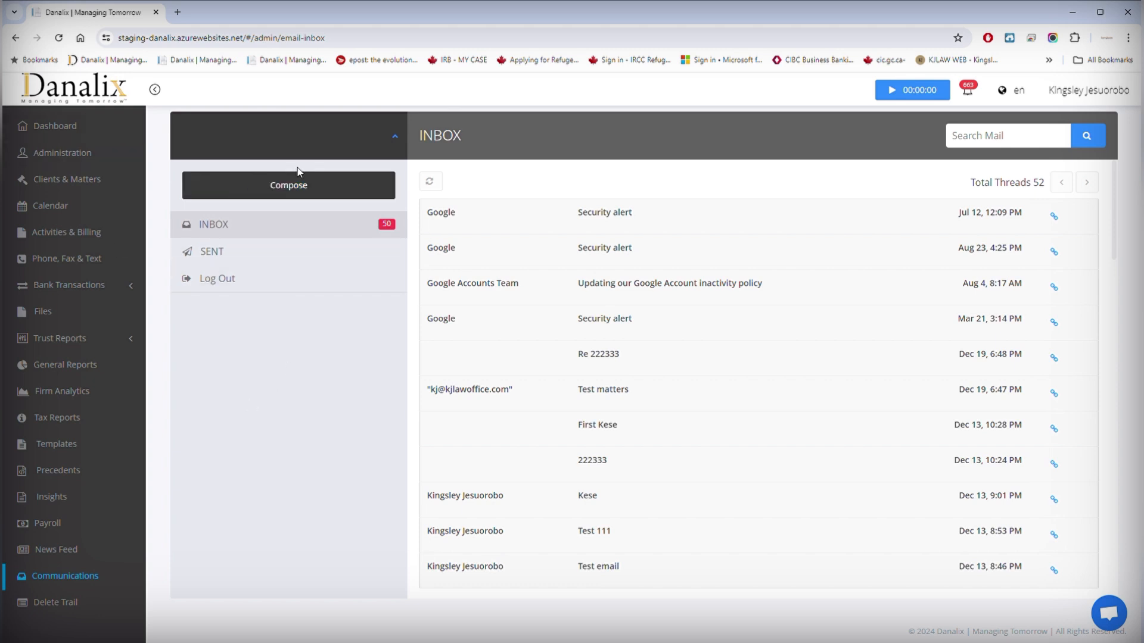
pyautogui.click(395, 137)
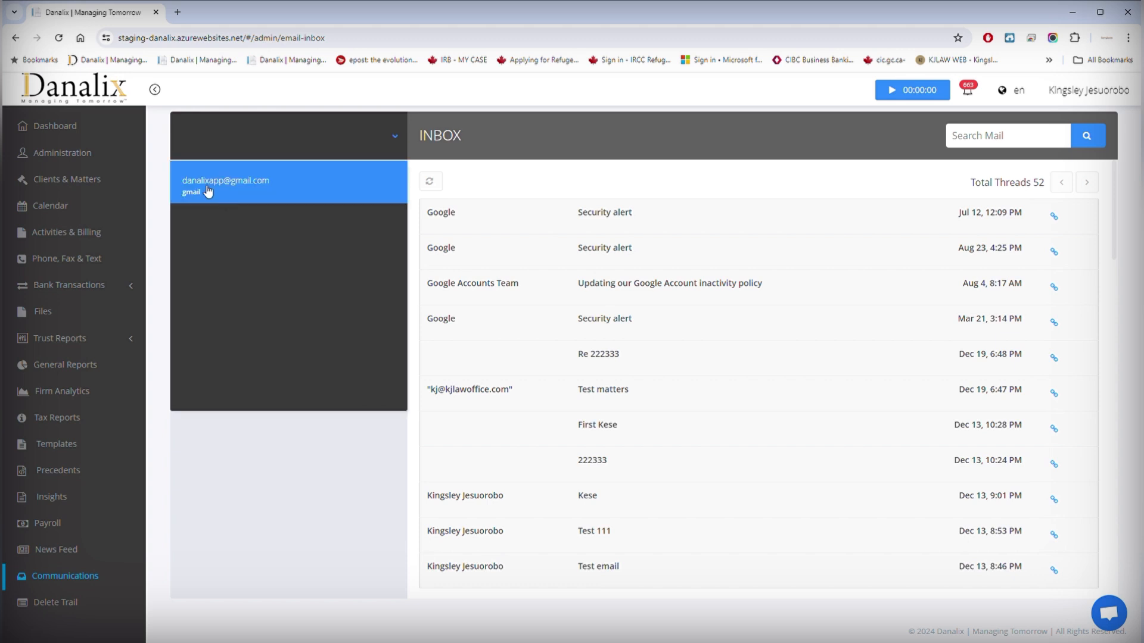
pyautogui.click(243, 195)
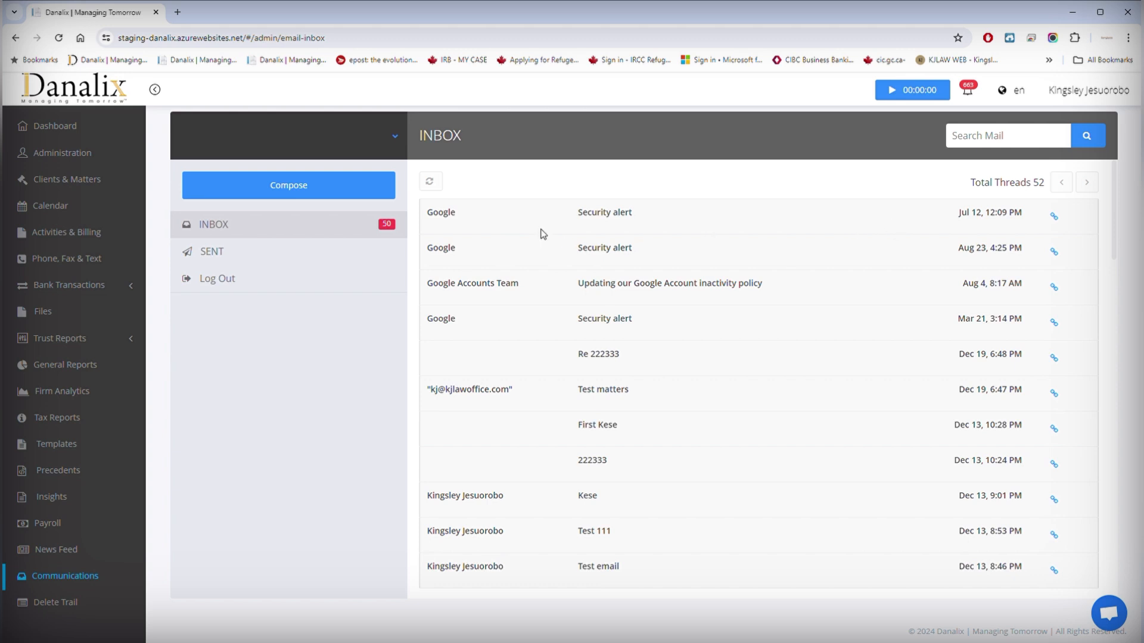
# Step: Link the July 12 security alert email to the intended client and their lease matter
pyautogui.click(1055, 219)
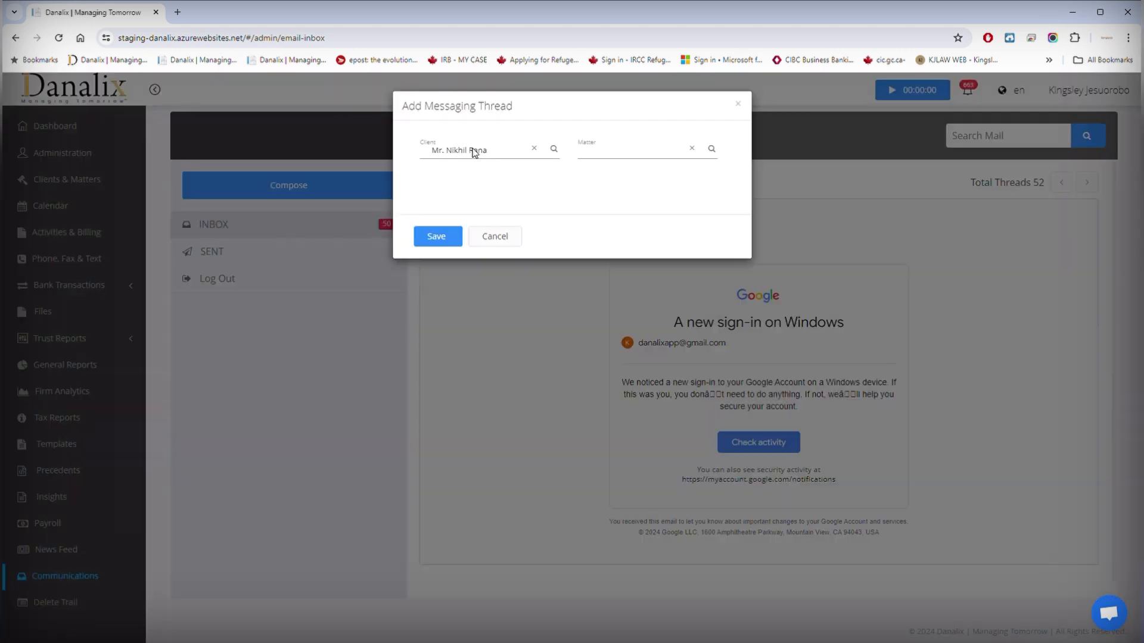
pyautogui.click(535, 148)
pyautogui.write('k')
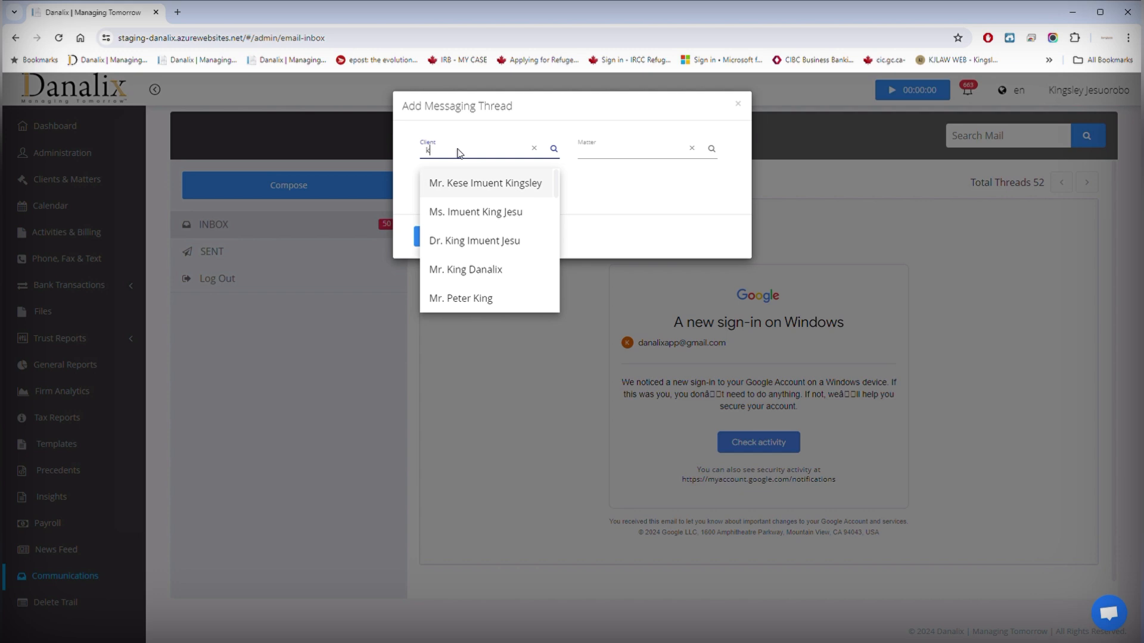
pyautogui.click(487, 183)
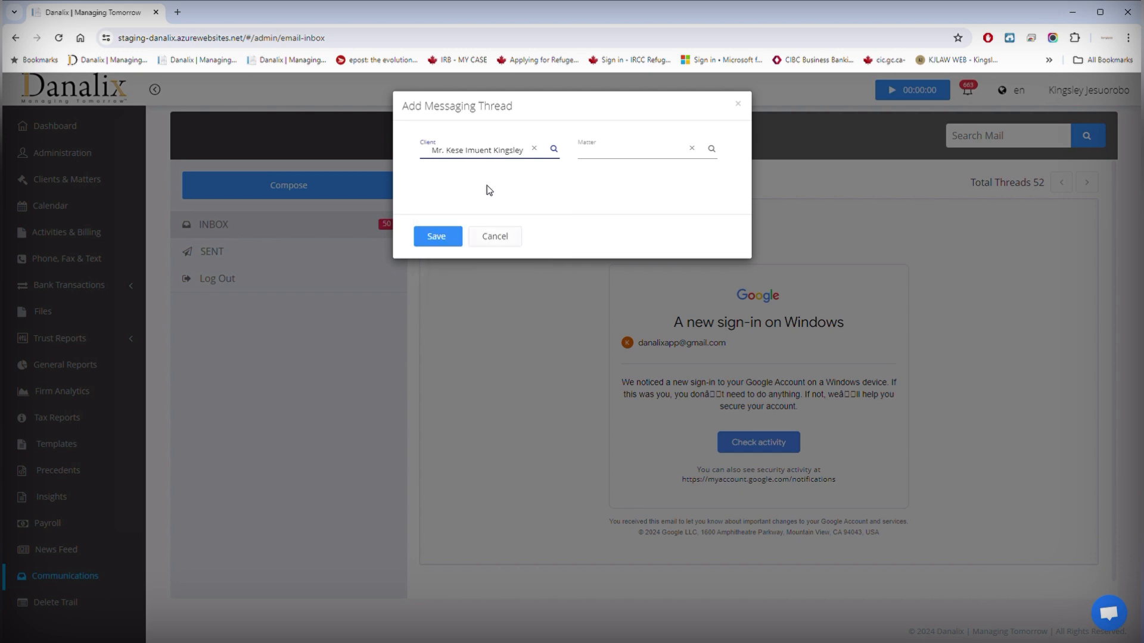
pyautogui.click(712, 149)
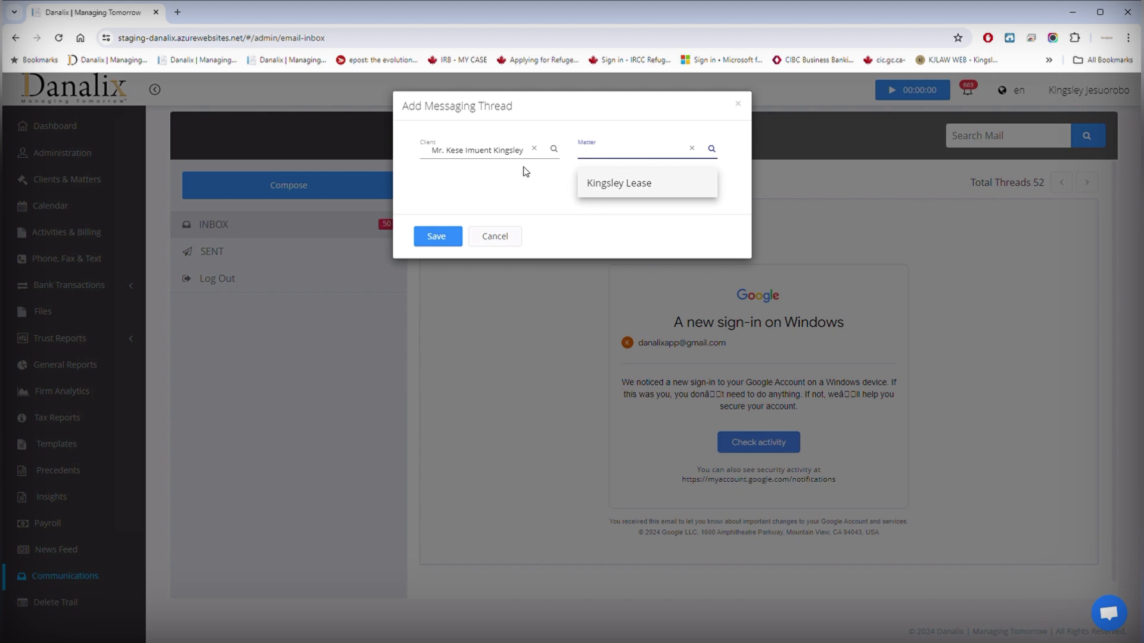
pyautogui.click(611, 190)
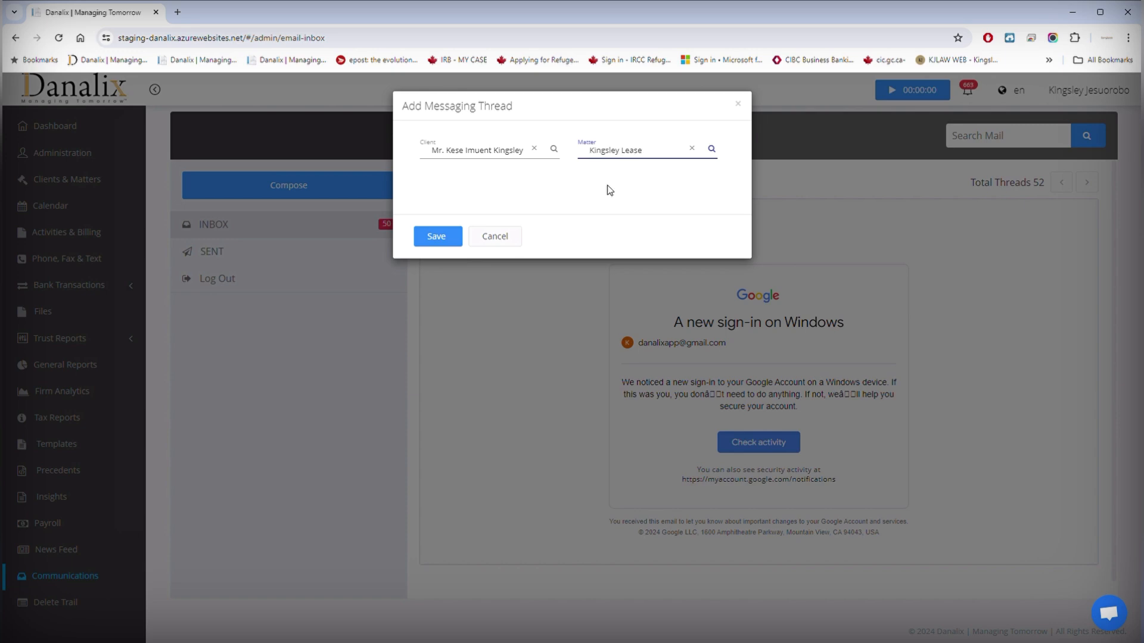
pyautogui.click(434, 237)
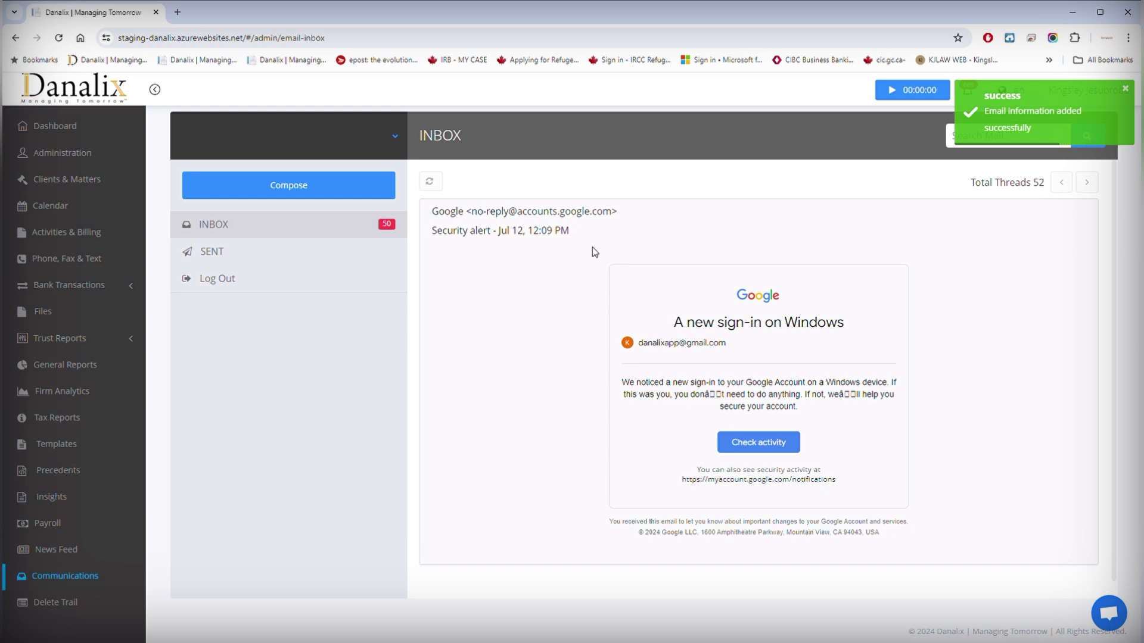
# Step: Refresh the inbox thread list, then go to the Clients & Matters page
pyautogui.click(286, 234)
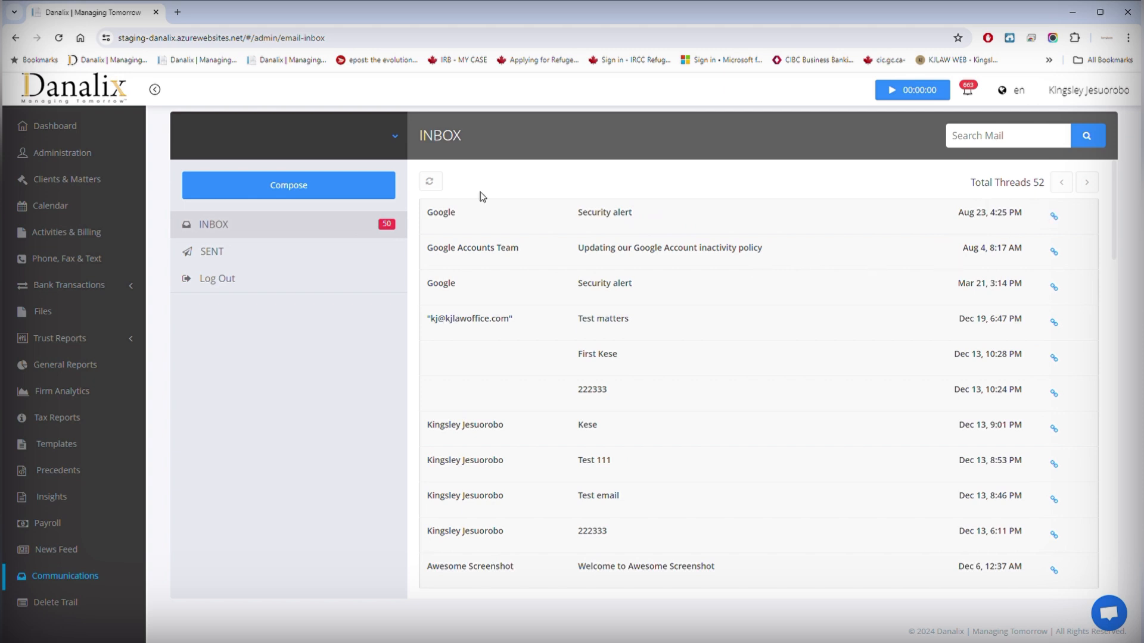
pyautogui.click(443, 185)
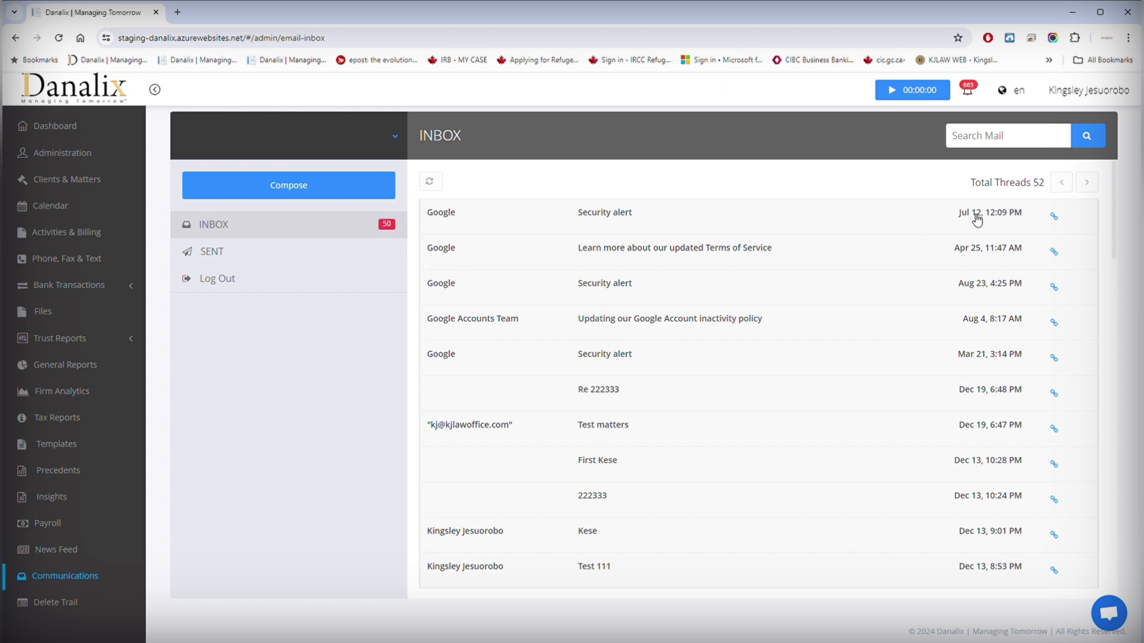
pyautogui.click(67, 181)
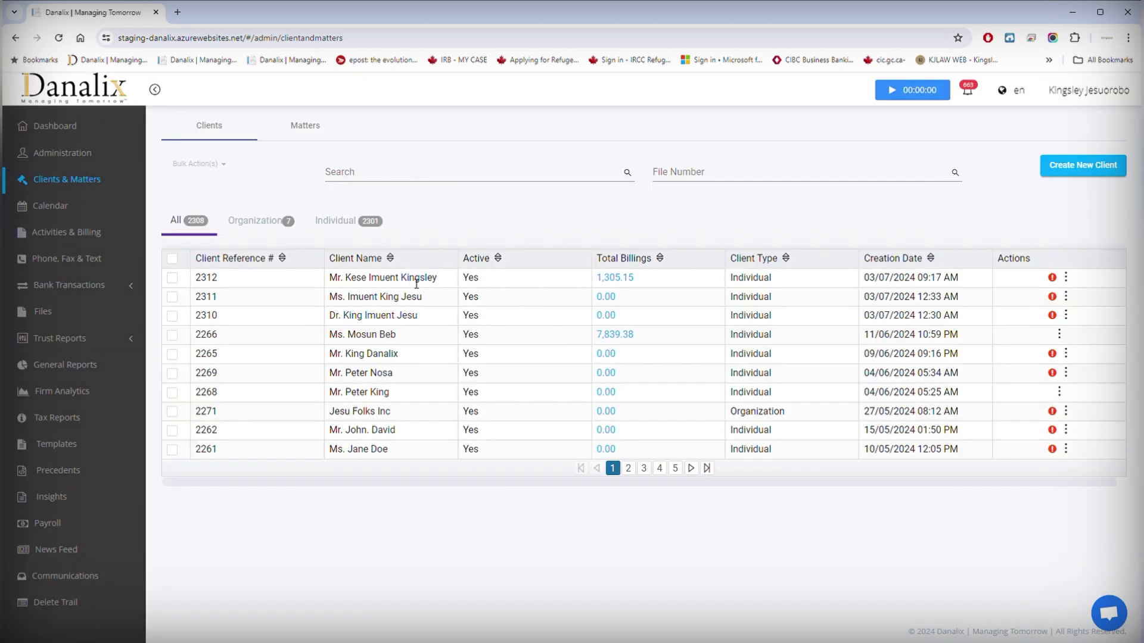
# Step: Confirm the security alert appears in the top client's Emails, then switch to the Matters list
pyautogui.click(1066, 277)
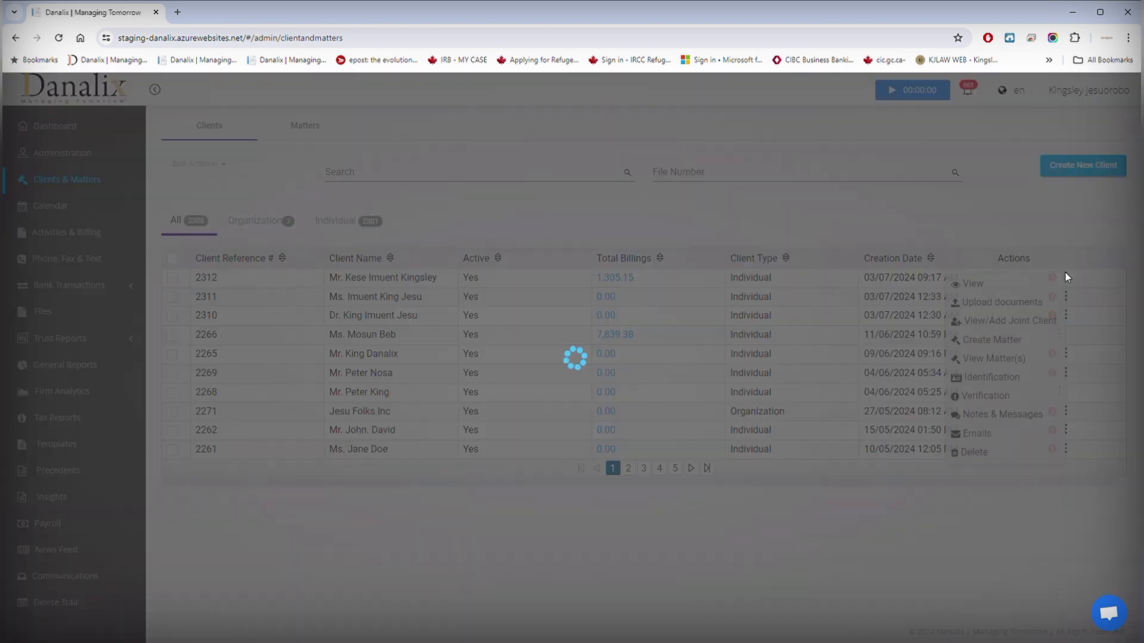
pyautogui.click(973, 435)
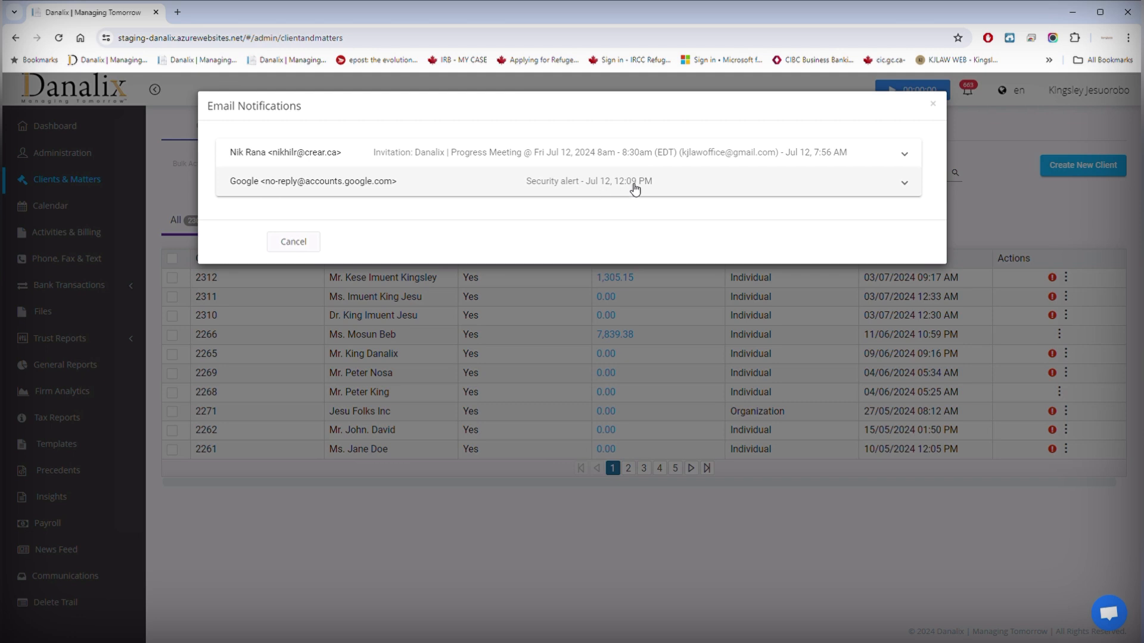
pyautogui.click(598, 189)
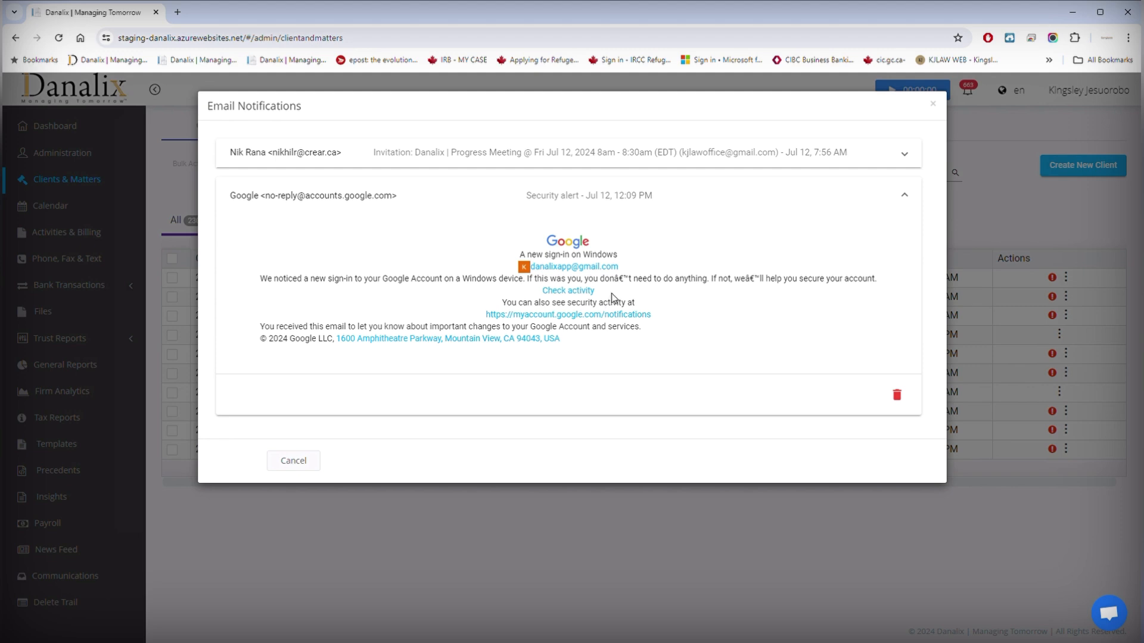
pyautogui.click(294, 461)
pyautogui.click(310, 132)
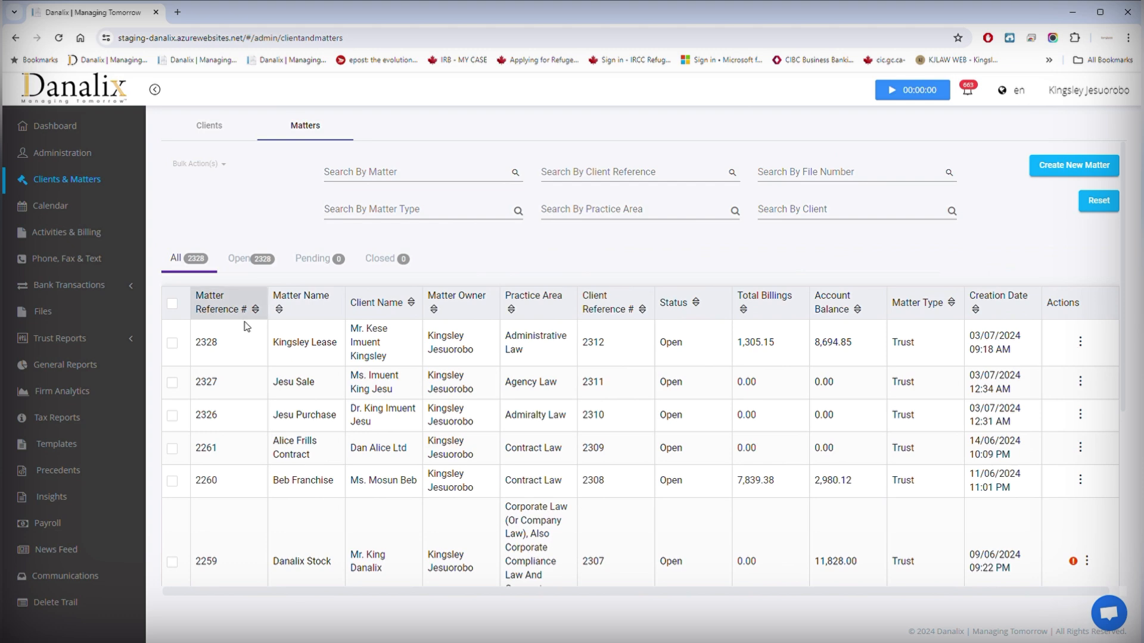
pyautogui.click(1080, 341)
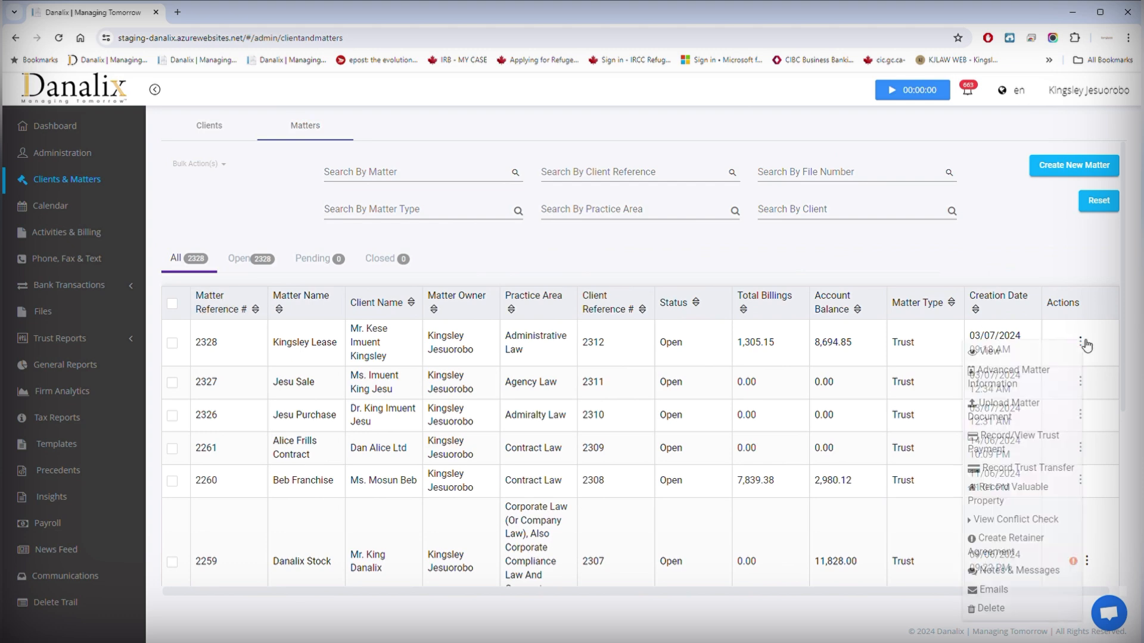
pyautogui.click(993, 590)
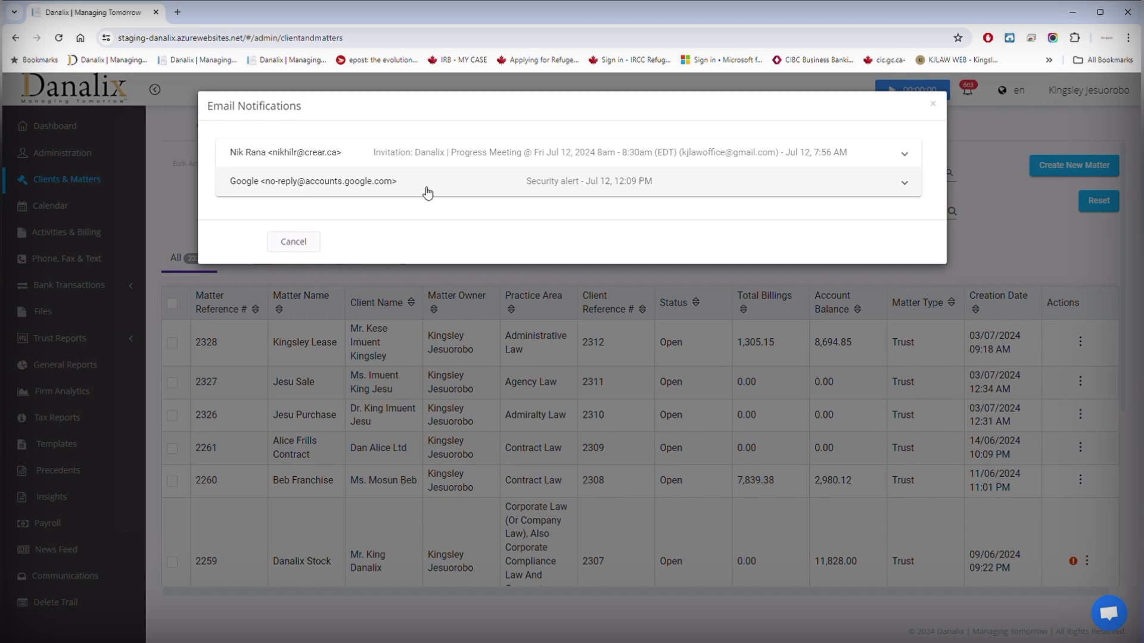
pyautogui.click(309, 247)
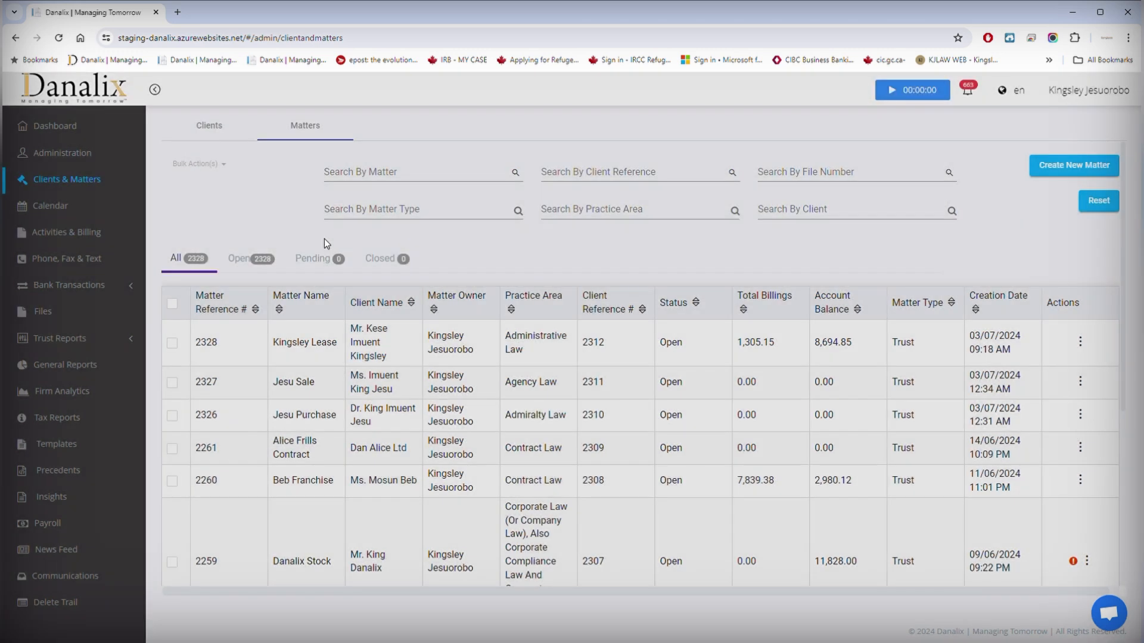